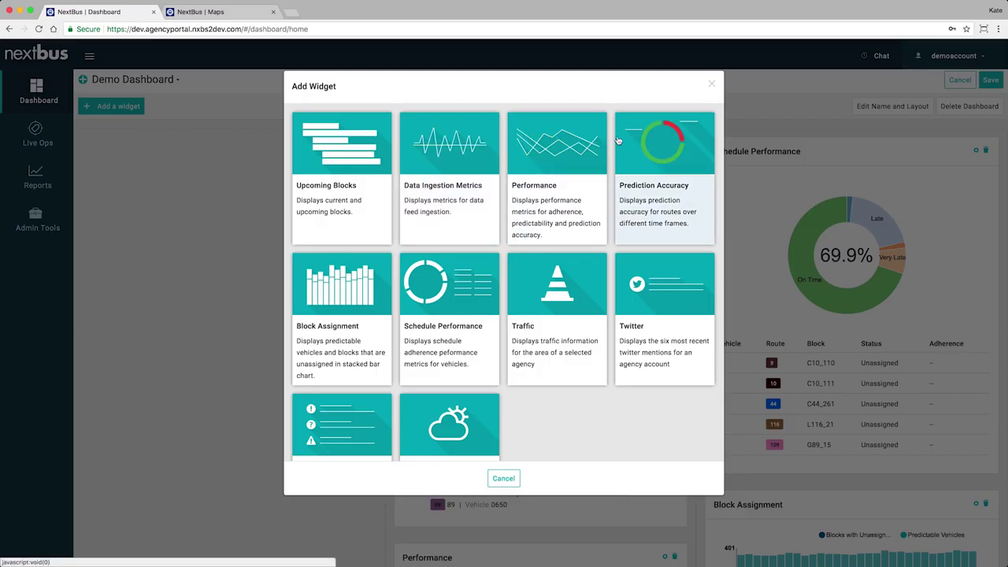
Step: Add a Prediction Accuracy widget for the Demo Simulation agency and save the dashboard
{"action": "scroll", "coordinate": [426, 268], "scroll_direction": "down", "scroll_amount": 2}
{"action": "scroll", "coordinate": [540, 225], "scroll_direction": "up", "scroll_amount": 2}
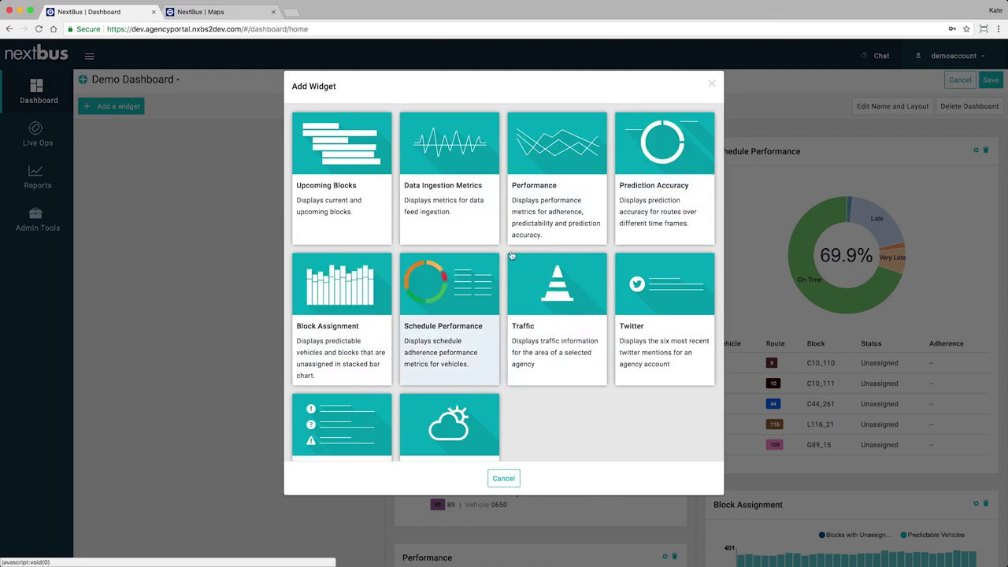
{"action": "left_click", "coordinate": [628, 198]}
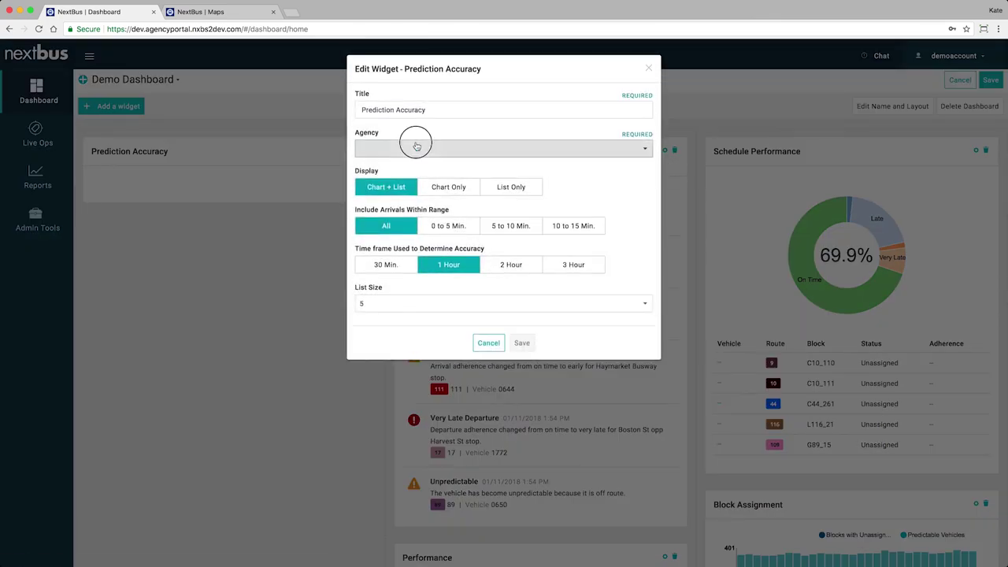
{"action": "left_click", "coordinate": [413, 146]}
{"action": "type", "text": "mbta"}
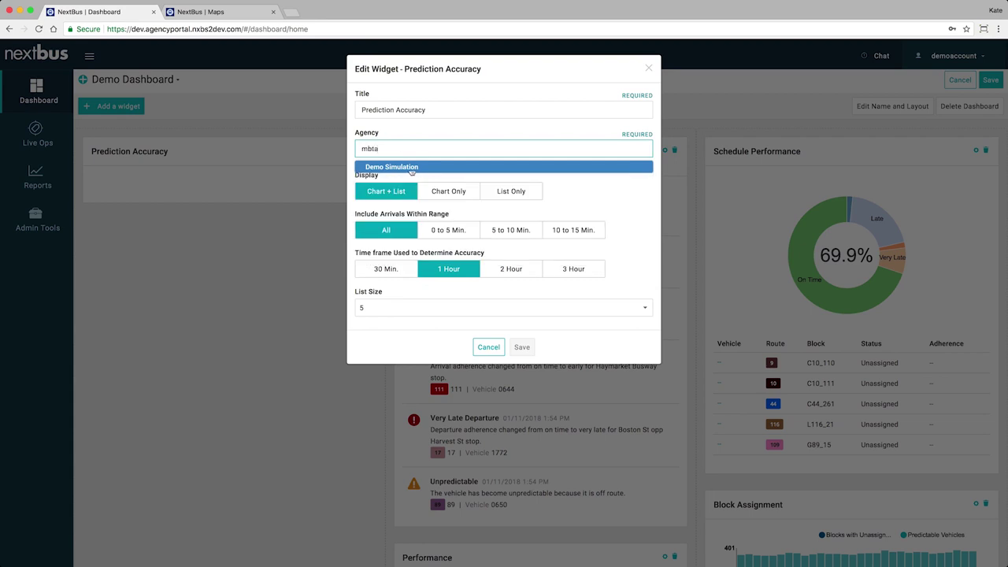
{"action": "left_click", "coordinate": [410, 168]}
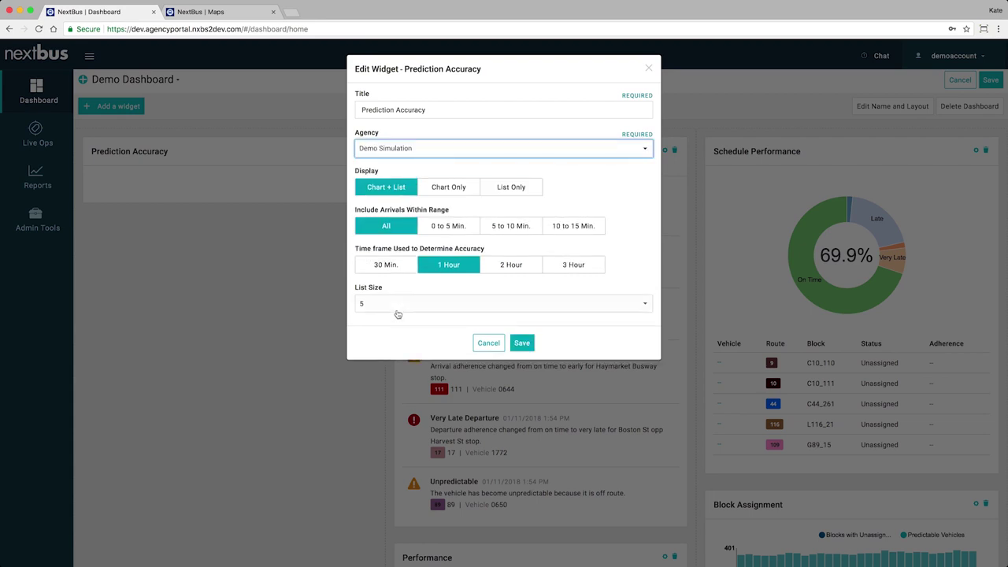
{"action": "left_click", "coordinate": [524, 343]}
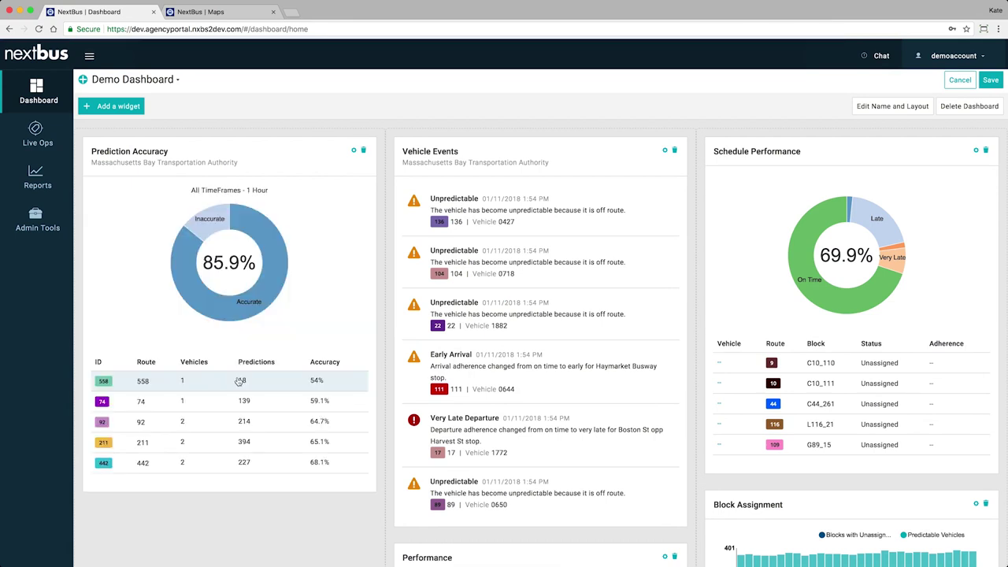
{"action": "left_click", "coordinate": [994, 81]}
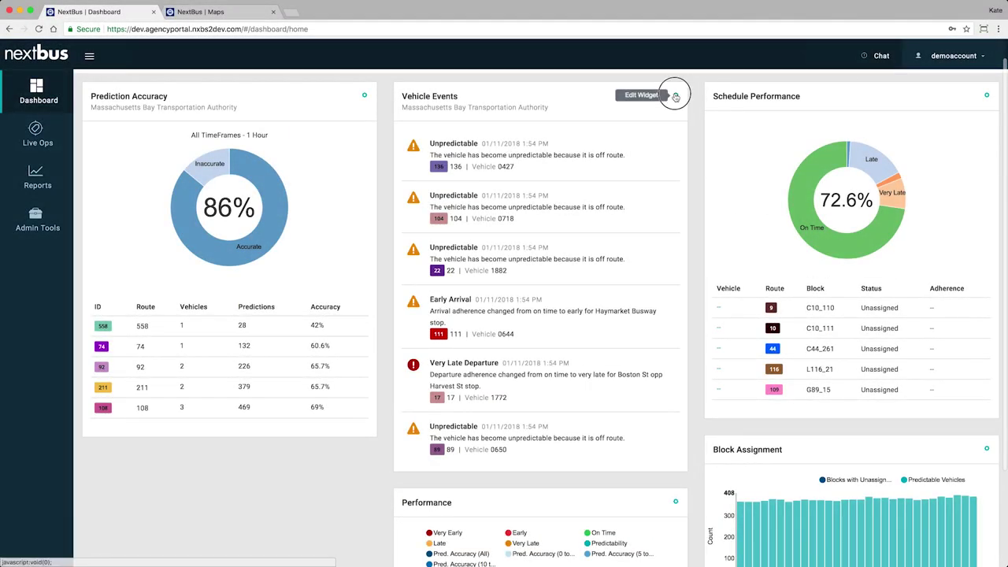
Step: Open the Vehicle Events widget's settings, save them and look over the listed events
{"action": "left_click", "coordinate": [675, 96]}
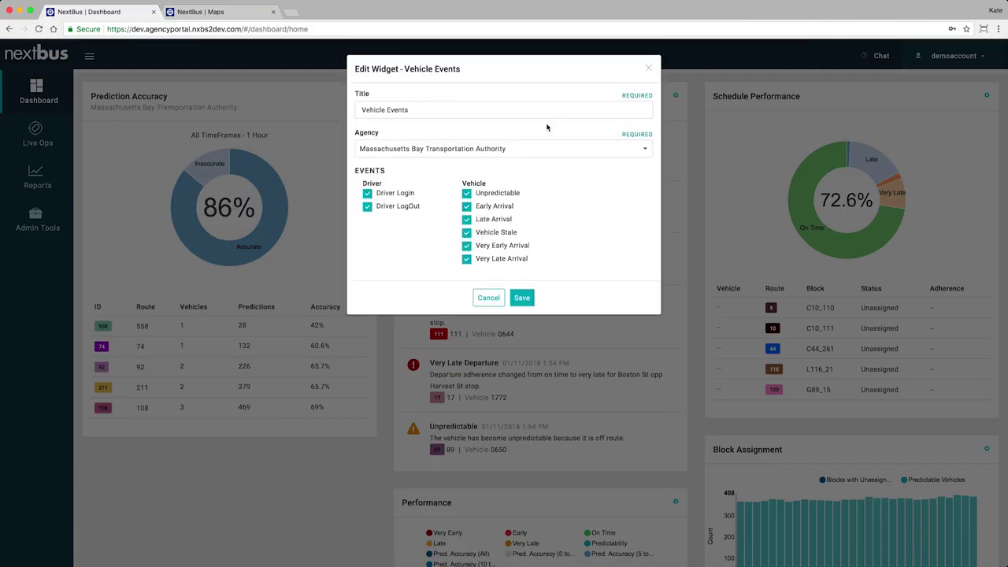
{"action": "left_click", "coordinate": [521, 298]}
{"action": "scroll", "coordinate": [518, 300], "scroll_direction": "down", "scroll_amount": 2}
{"action": "scroll", "coordinate": [517, 301], "scroll_direction": "up", "scroll_amount": 1}
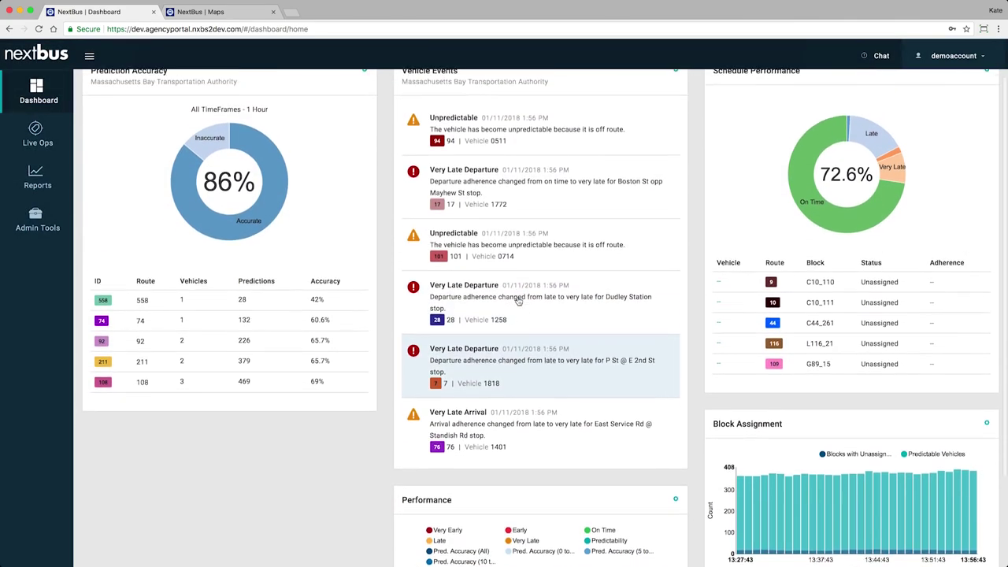
Step: Open the Live Ops map, toggle the Early / Late vehicle filter on and off, and turn on Off Job / Off Route
{"action": "left_click", "coordinate": [31, 135]}
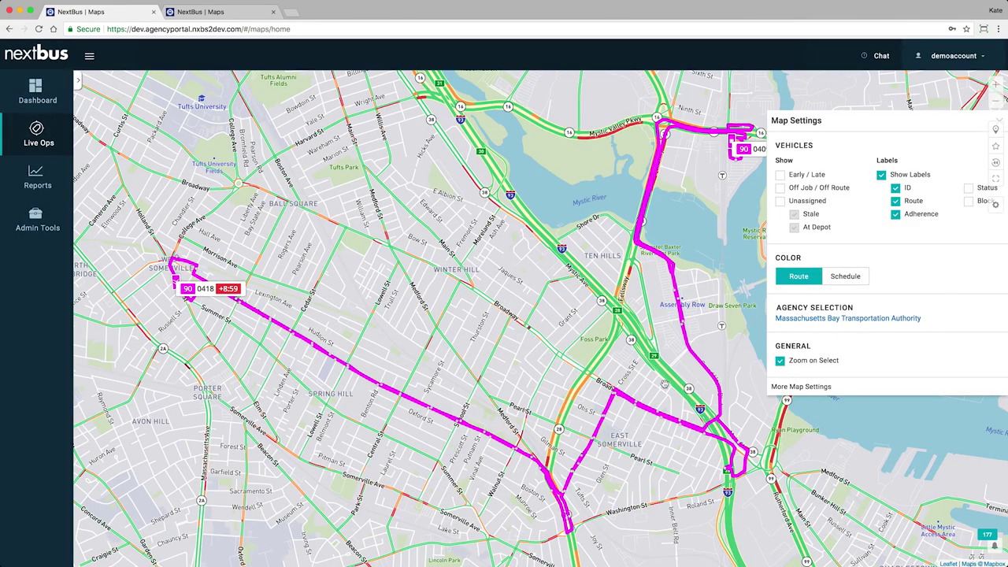
{"action": "left_click", "coordinate": [780, 175]}
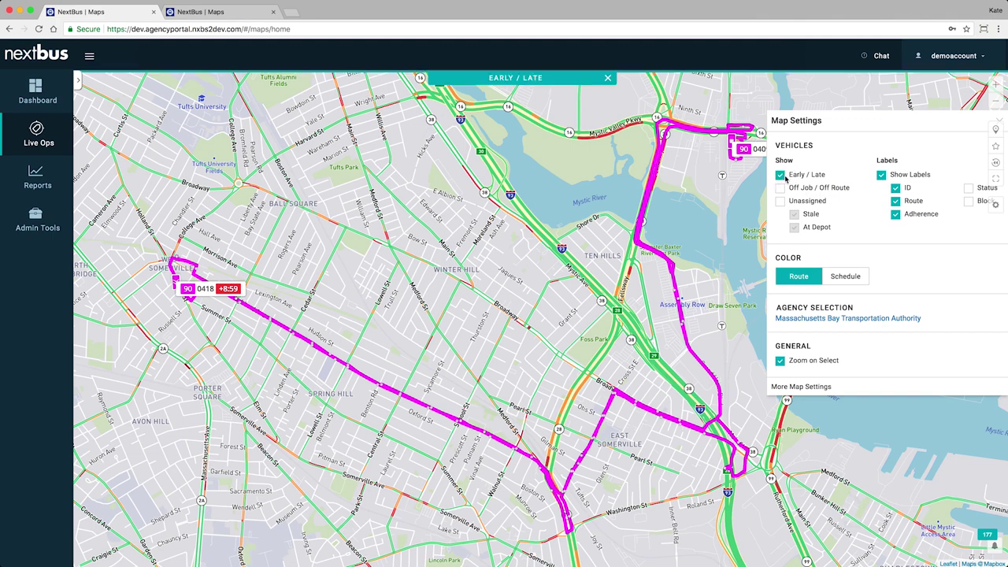
{"action": "left_click", "coordinate": [781, 175]}
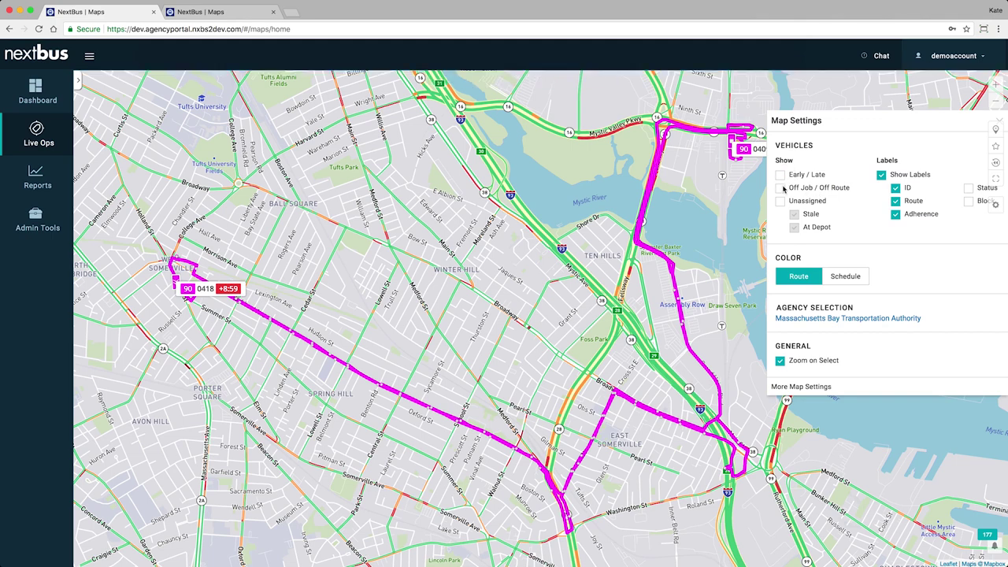
{"action": "left_click", "coordinate": [780, 188]}
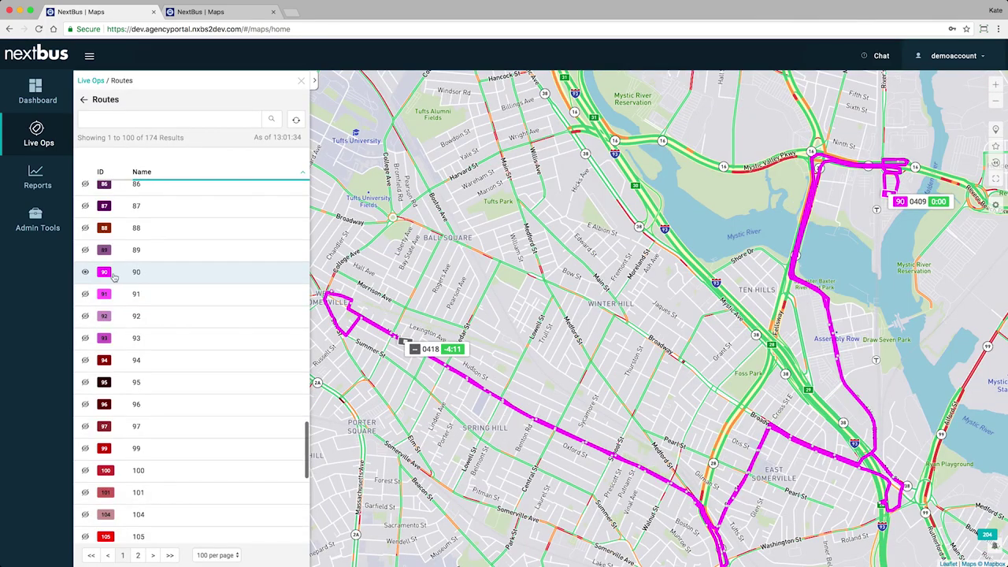
Step: Open the details of route 90 and review its assignments, adherence, vehicle status and vehicles
{"action": "left_click", "coordinate": [137, 271]}
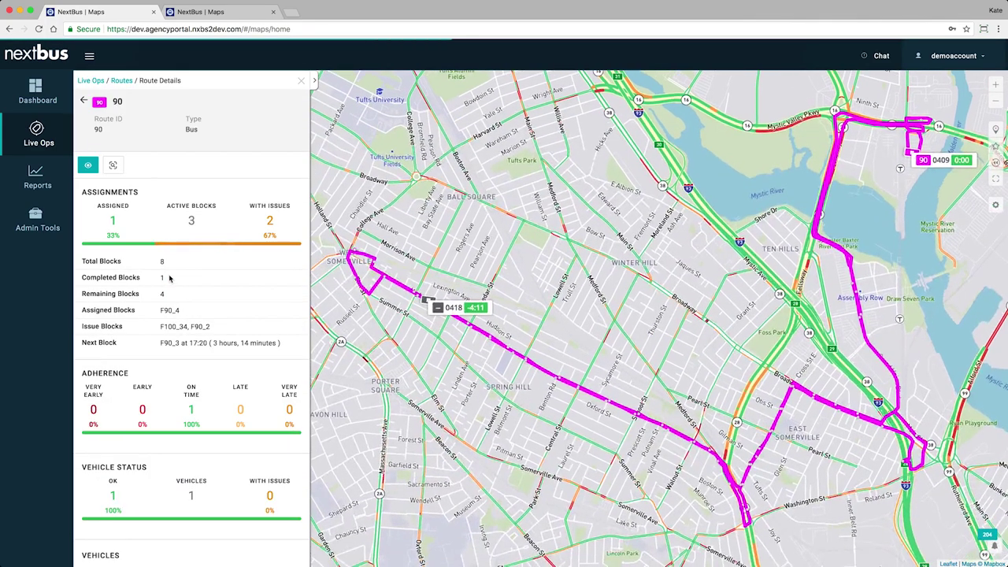
{"action": "scroll", "coordinate": [169, 277], "scroll_direction": "down", "scroll_amount": 1}
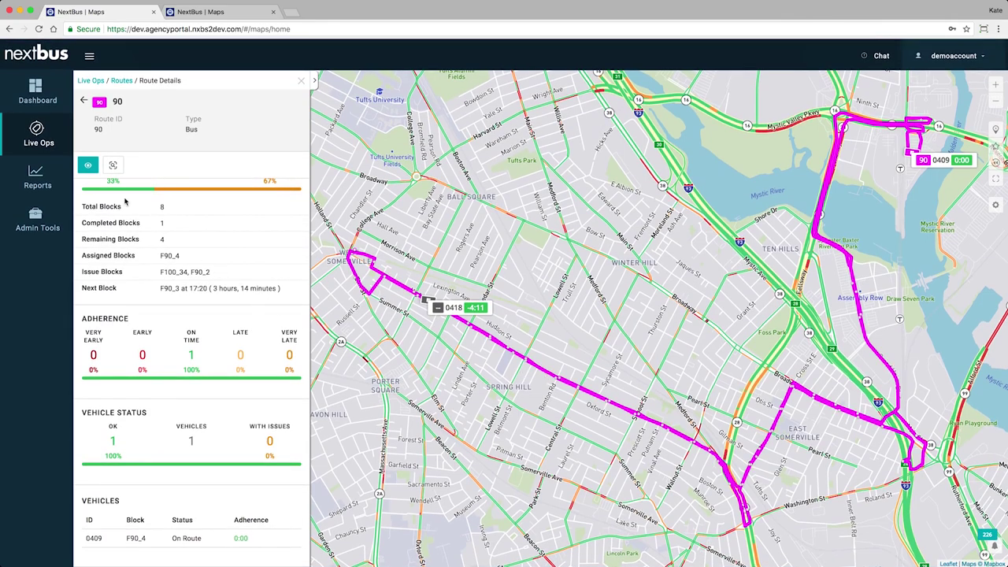
{"action": "scroll", "coordinate": [125, 202], "scroll_direction": "up", "scroll_amount": 2}
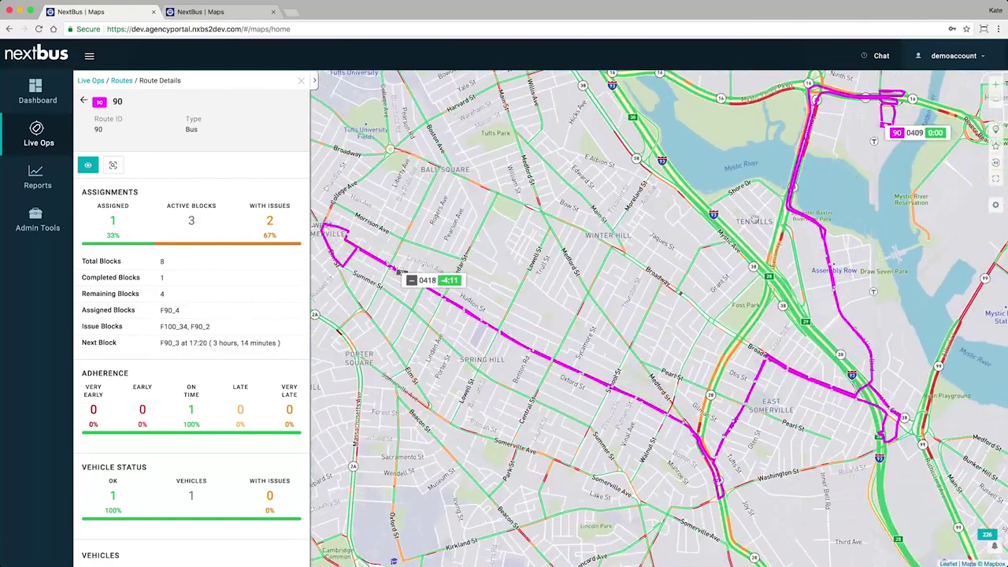
Step: Open the details of vehicle 0409 on route 90 and review its assignment, next stops and performance
{"action": "mouse_move", "coordinate": [919, 136]}
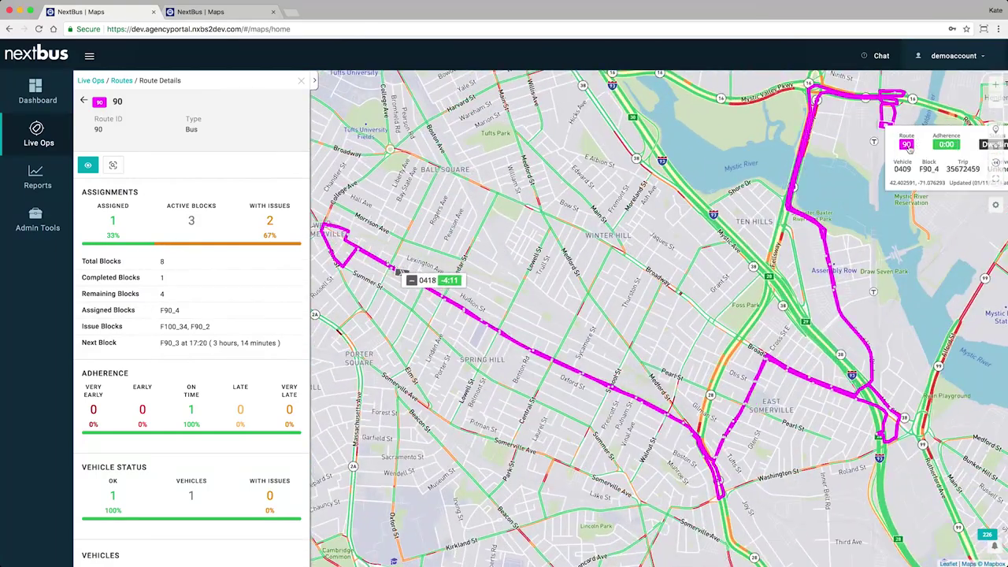
{"action": "left_click", "coordinate": [906, 144]}
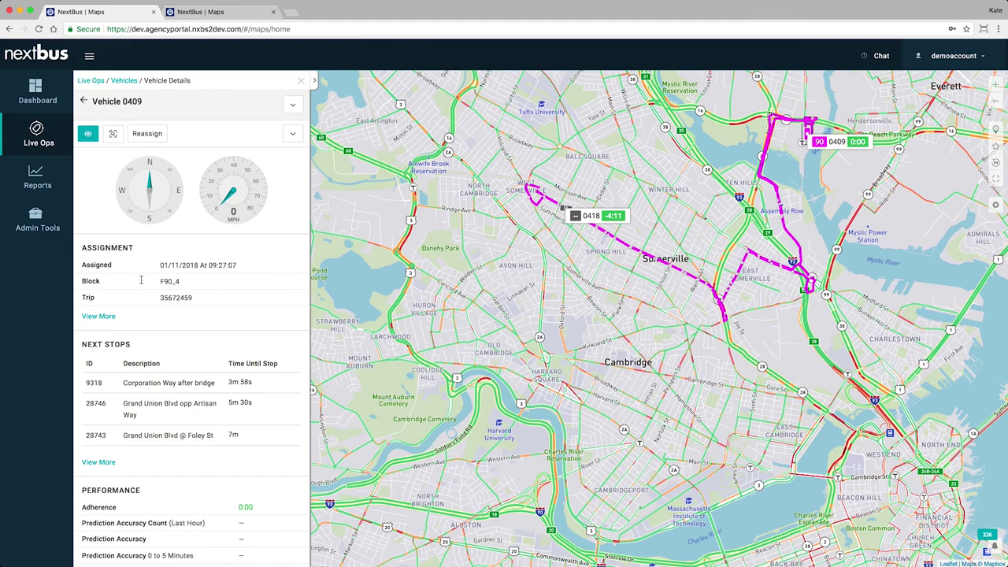
{"action": "scroll", "coordinate": [118, 285], "scroll_direction": "down", "scroll_amount": 5}
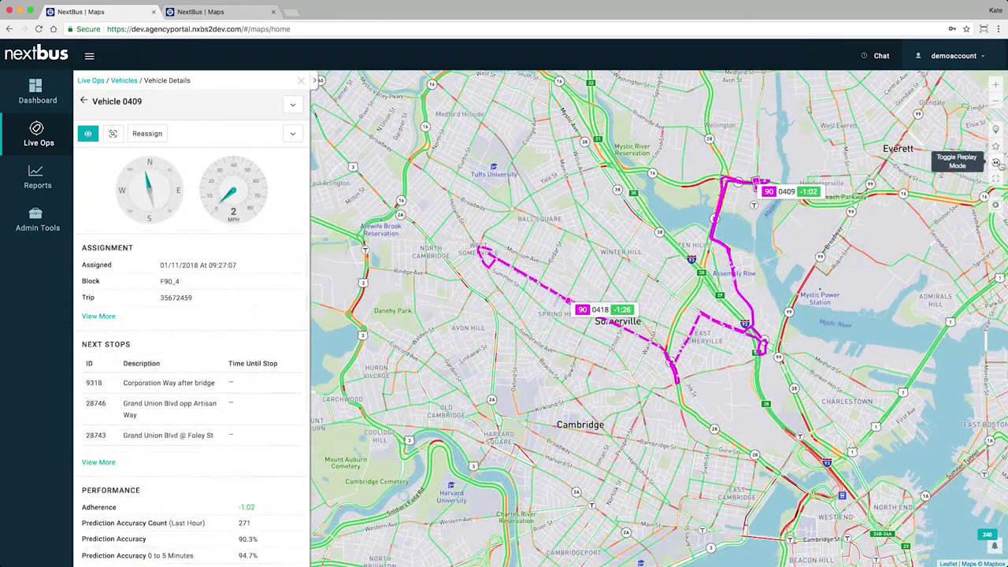
Step: Switch the map to replay mode and adjust the start of the replay range in the custom time frame
{"action": "left_click", "coordinate": [995, 163]}
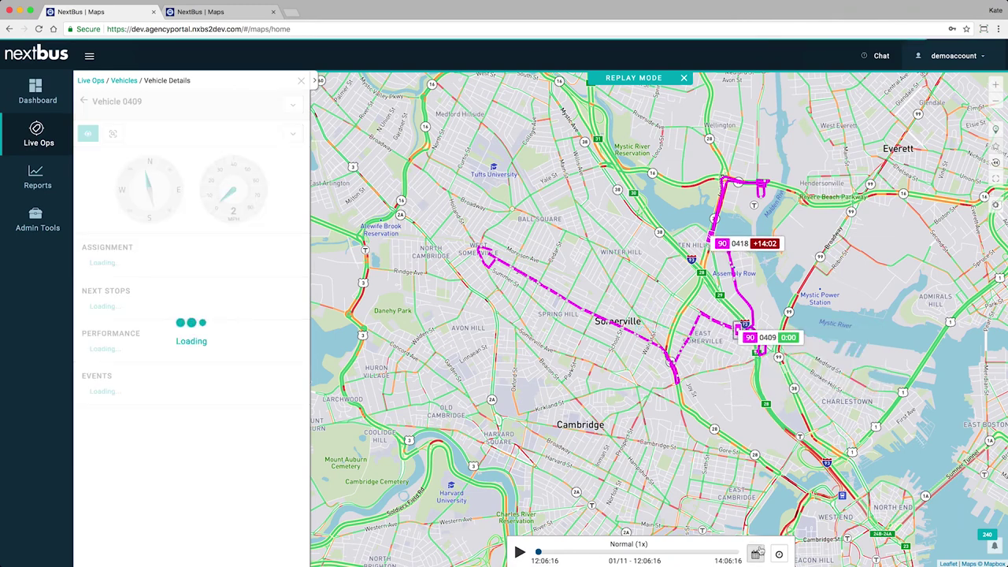
{"action": "left_click", "coordinate": [758, 553]}
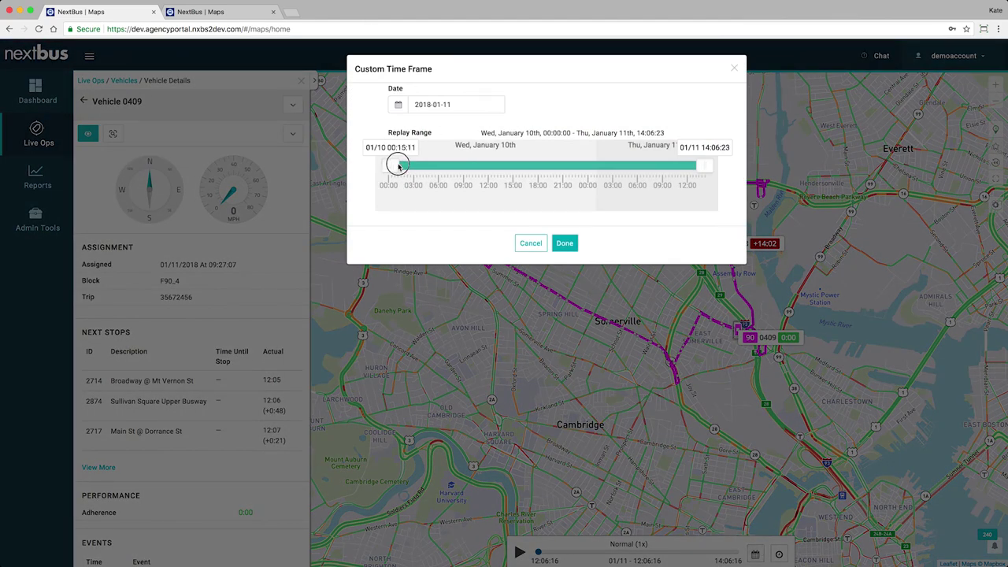
{"action": "left_click_drag", "start_coordinate": [448, 166], "coordinate": [602, 163]}
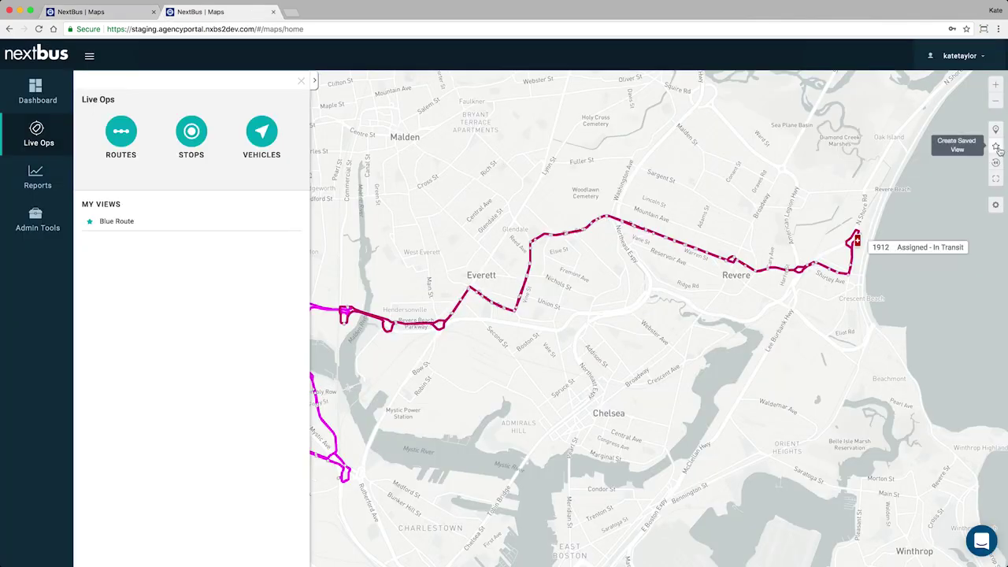
Step: Start creating a saved view of the current Live Ops map in the staging portal
{"action": "left_click", "coordinate": [996, 147]}
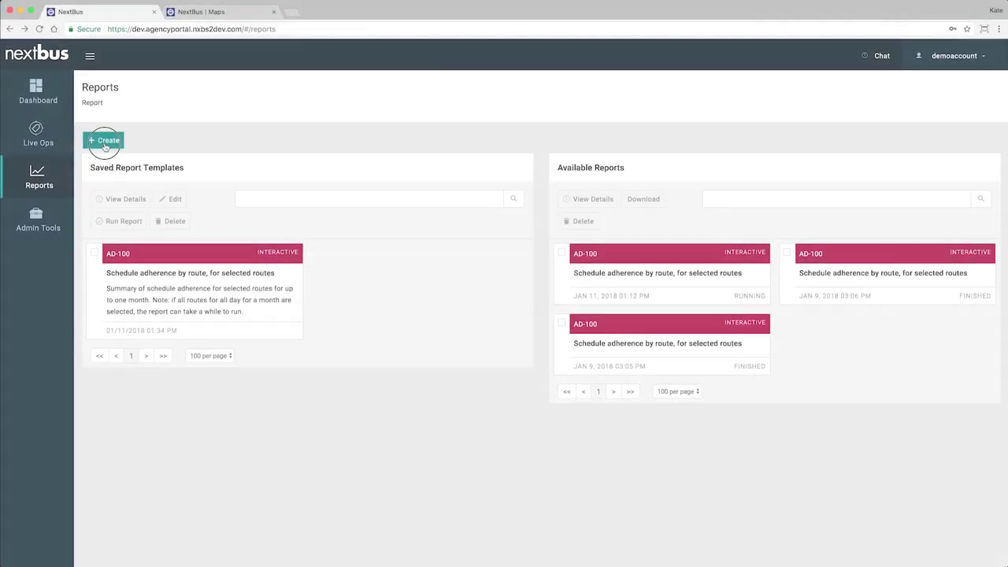
Step: Create a schedule adherence report template restricted to specific routes, selecting routes 7 and 10
{"action": "left_click", "coordinate": [101, 139]}
{"action": "left_click", "coordinate": [288, 253]}
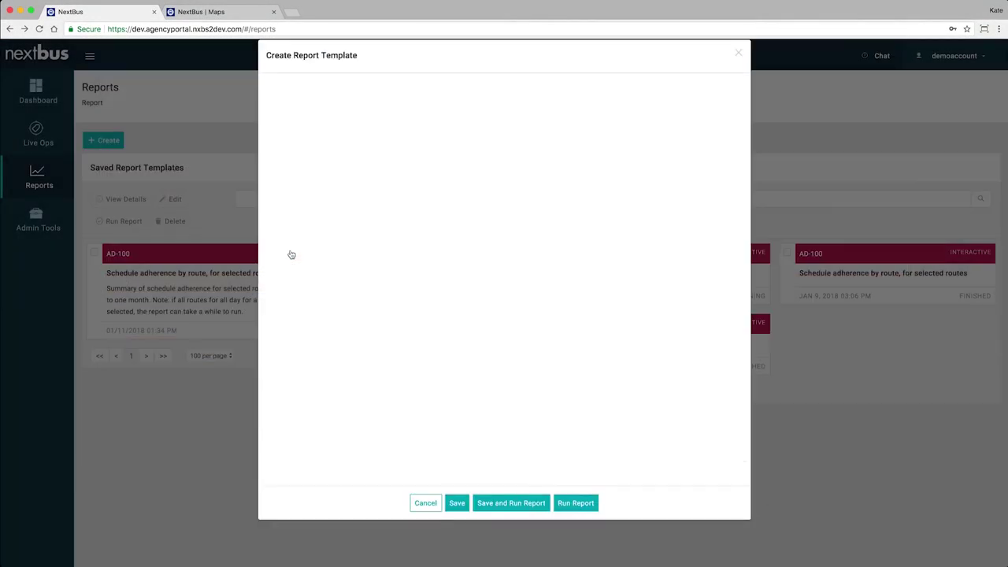
{"action": "scroll", "coordinate": [389, 265], "scroll_direction": "down", "scroll_amount": 3}
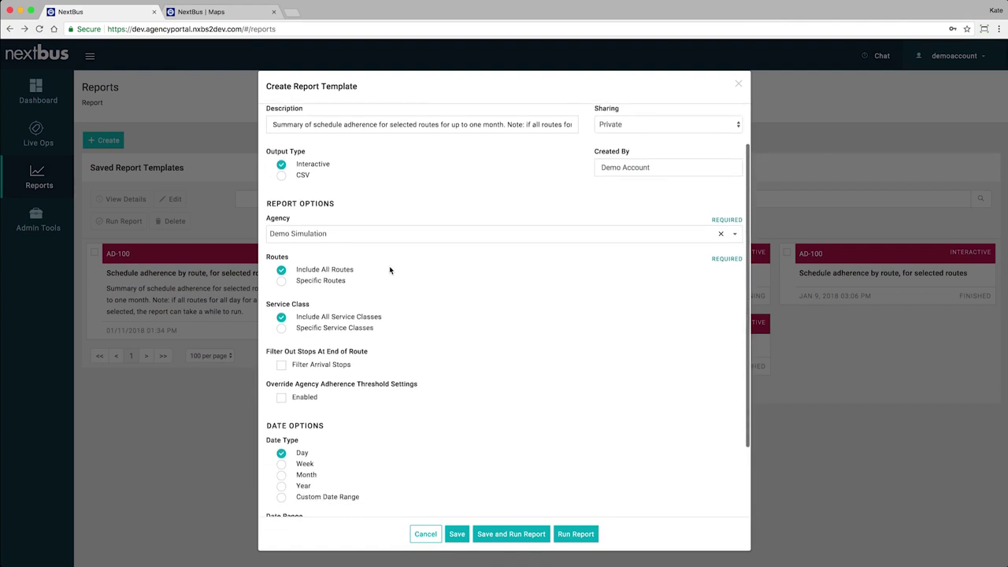
{"action": "left_click", "coordinate": [321, 261]}
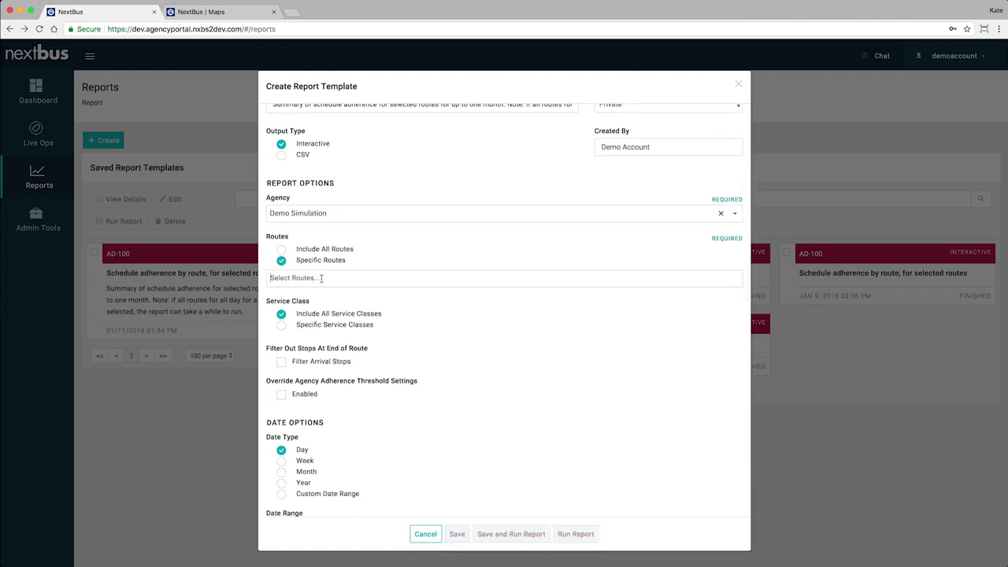
{"action": "left_click", "coordinate": [321, 278]}
{"action": "left_click", "coordinate": [330, 324]}
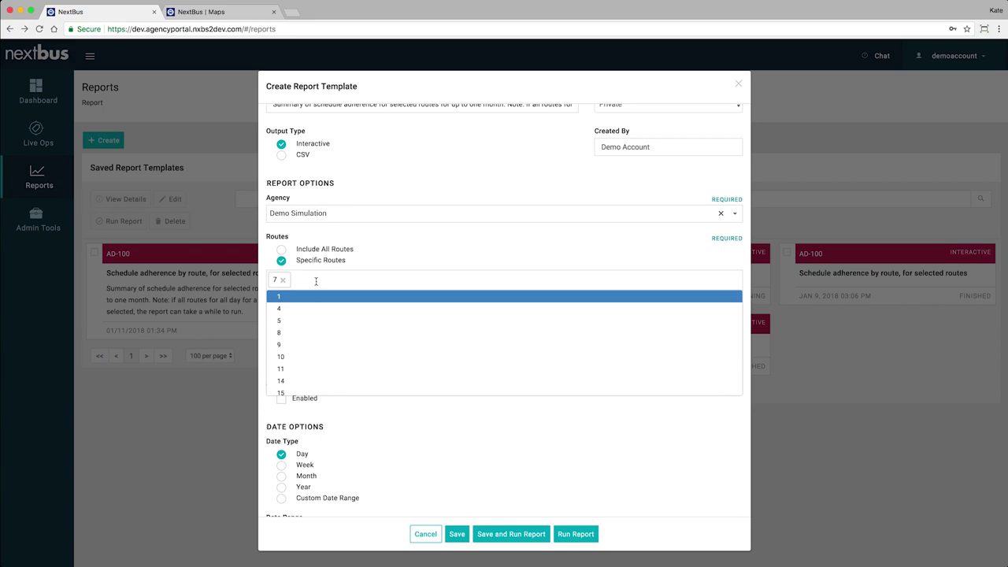
{"action": "left_click", "coordinate": [292, 356]}
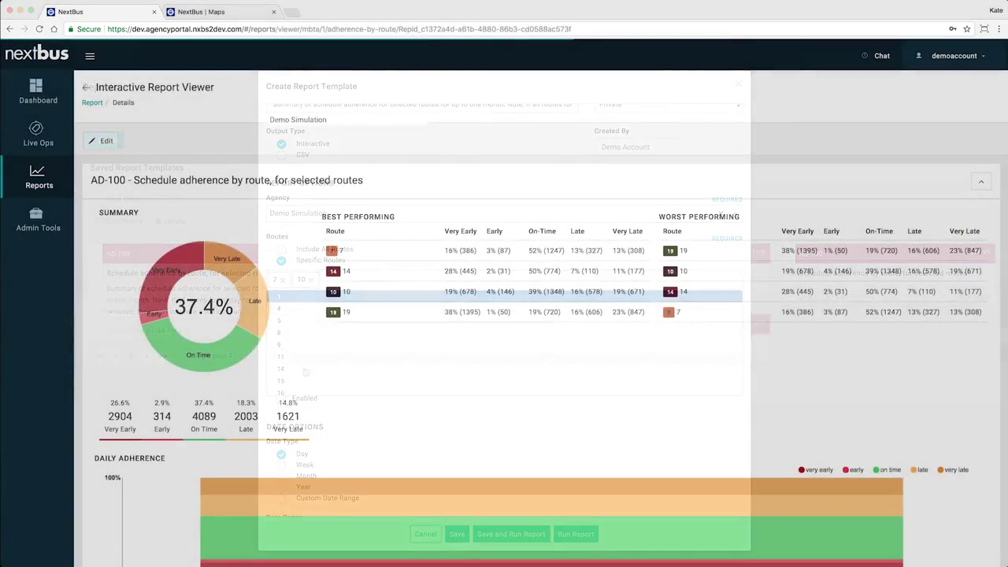
Step: Examine the AD-100 schedule adherence report's daily adherence chart and per-route table
{"action": "scroll", "coordinate": [433, 394], "scroll_direction": "down", "scroll_amount": 5}
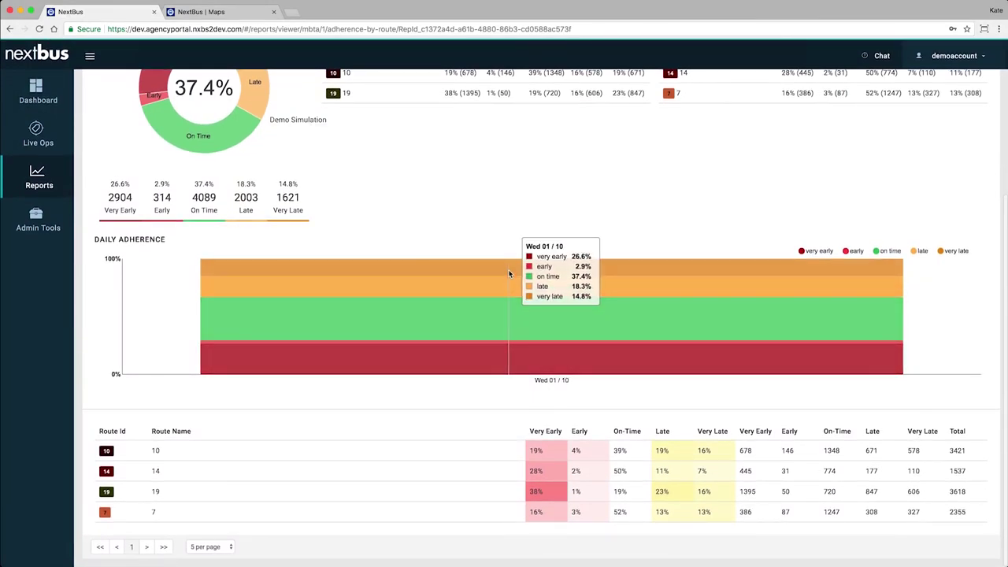
{"action": "scroll", "coordinate": [488, 291], "scroll_direction": "up", "scroll_amount": 5}
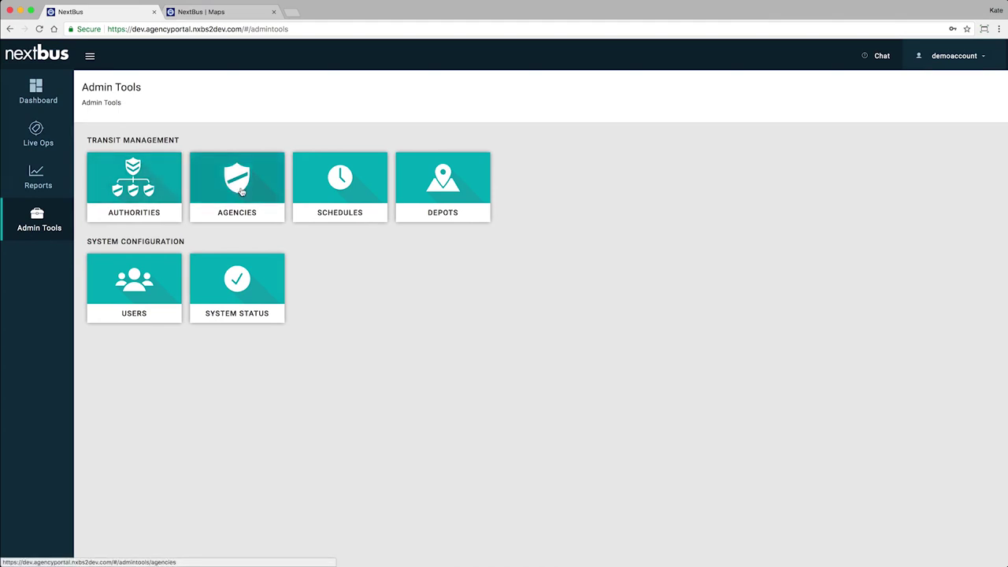
Step: Look through the Authorities list in Admin Tools and open the form for creating an authority
{"action": "left_click", "coordinate": [165, 193]}
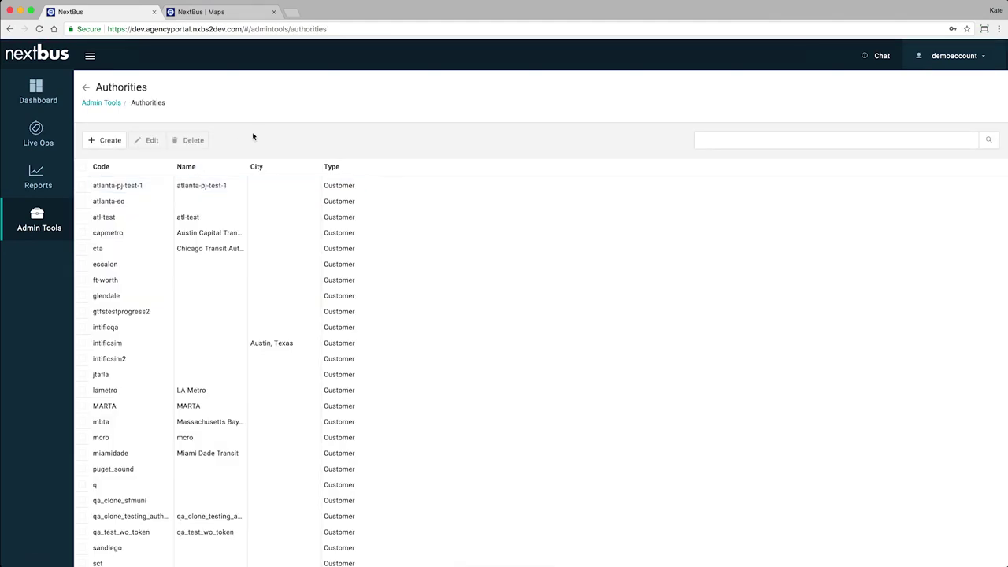
{"action": "scroll", "coordinate": [244, 235], "scroll_direction": "down", "scroll_amount": 4}
{"action": "scroll", "coordinate": [245, 235], "scroll_direction": "down", "scroll_amount": 6}
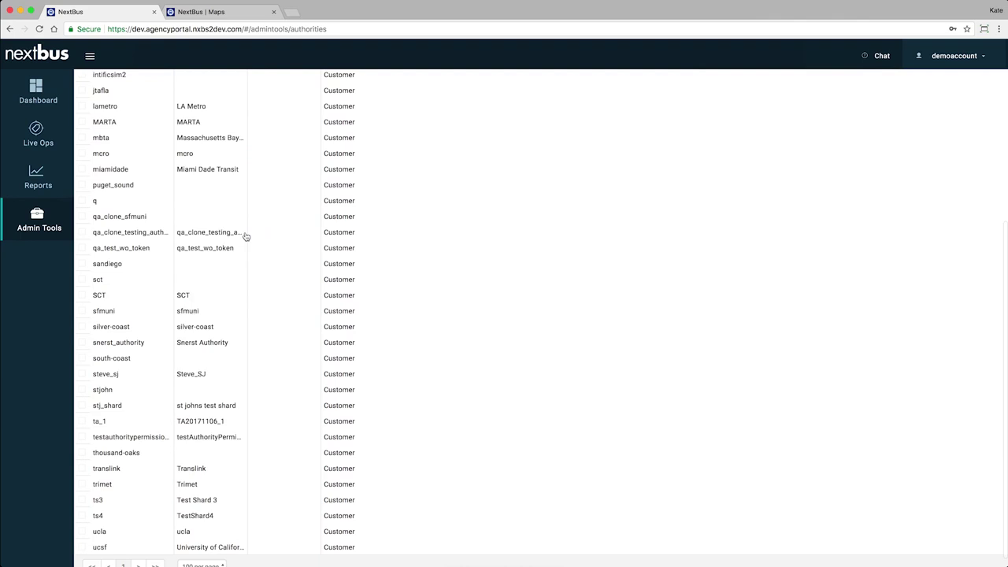
{"action": "scroll", "coordinate": [245, 234], "scroll_direction": "up", "scroll_amount": 10}
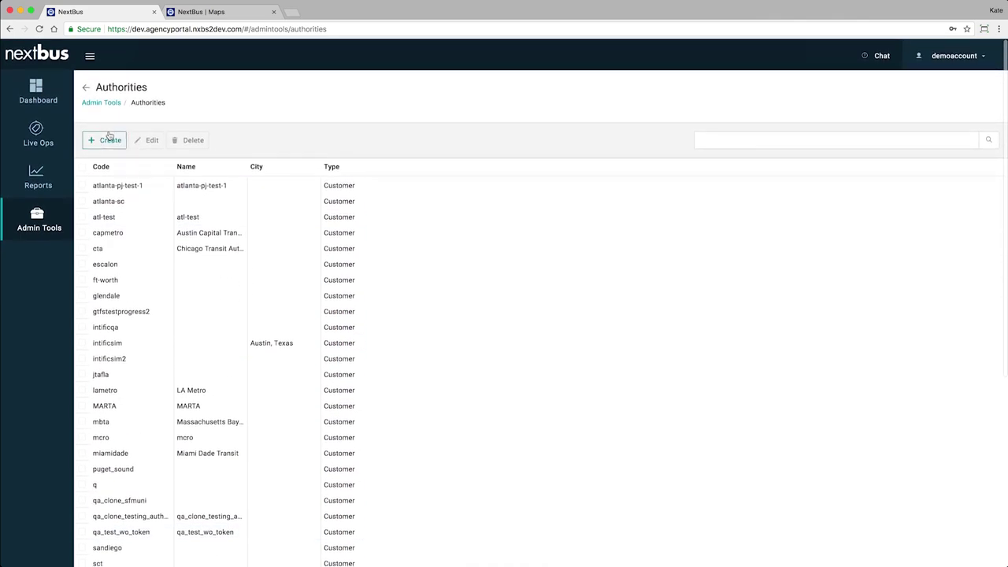
{"action": "left_click", "coordinate": [109, 139]}
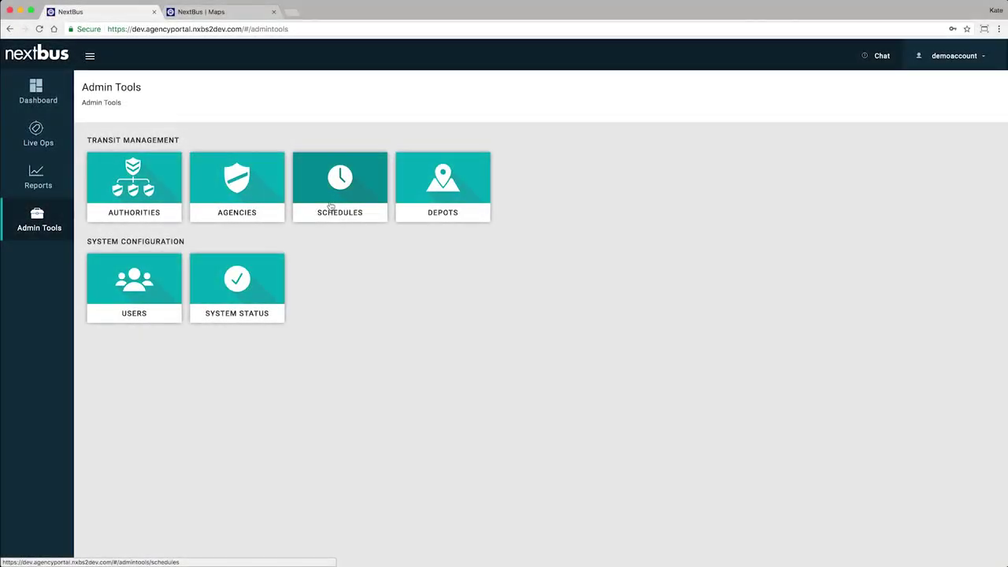
Step: Open the Schedules list in Admin Tools and start creating a schedule
{"action": "left_click", "coordinate": [329, 203]}
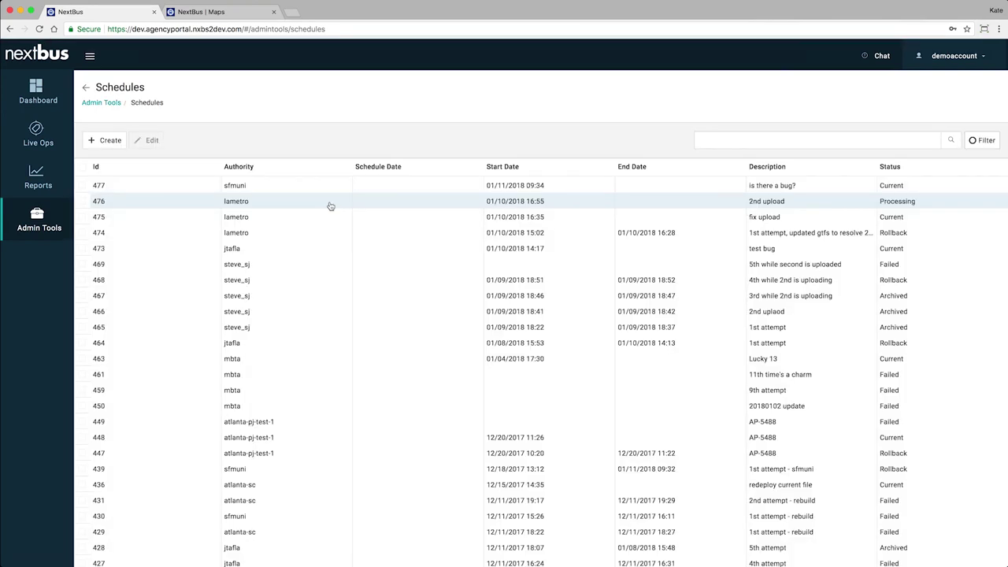
{"action": "left_click", "coordinate": [85, 140]}
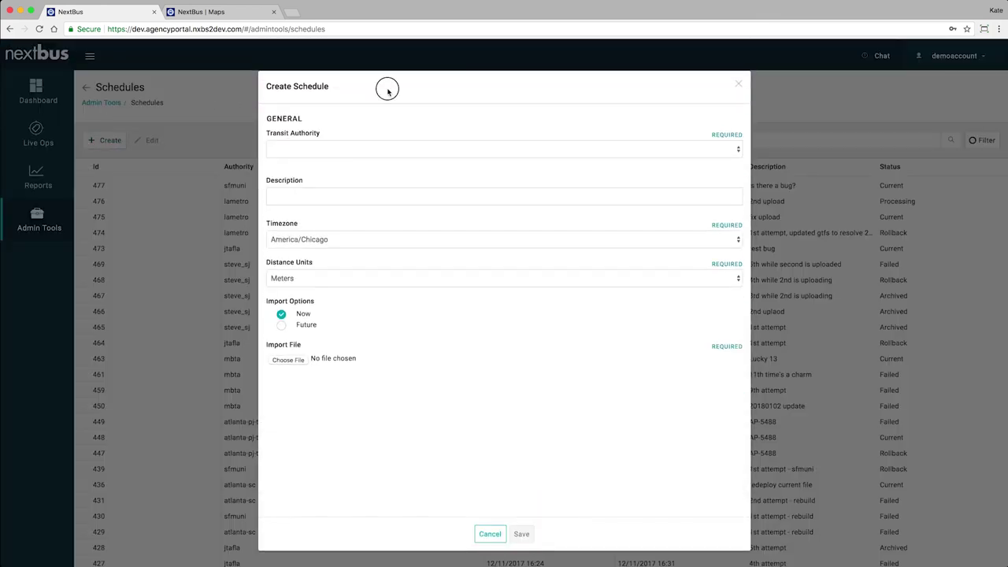
Step: Review the transit authority options for a new schedule and the rollback option for atlanta-pj-test-1's schedule 448, cancelling the edit form
{"action": "left_click", "coordinate": [372, 147]}
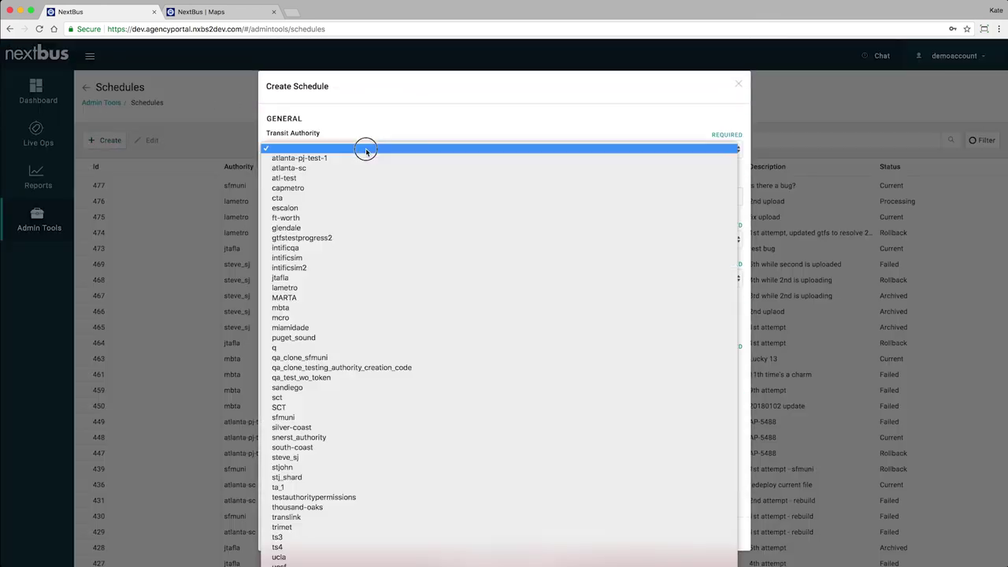
{"action": "left_click", "coordinate": [351, 259]}
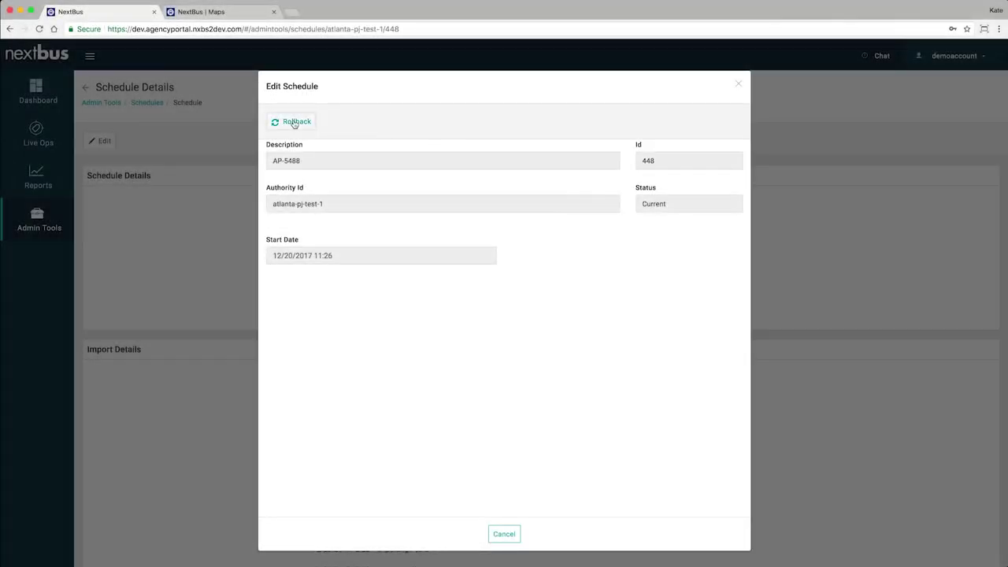
{"action": "left_click", "coordinate": [504, 534]}
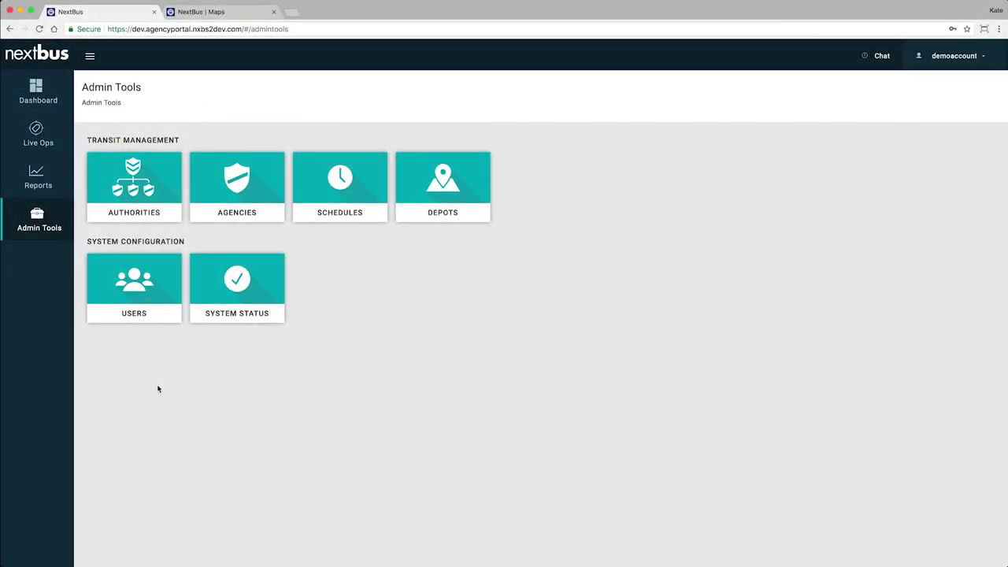
Step: Open the Agencies list in Admin Tools and look through the listed agencies with their authority IDs and types
{"action": "left_click", "coordinate": [248, 181]}
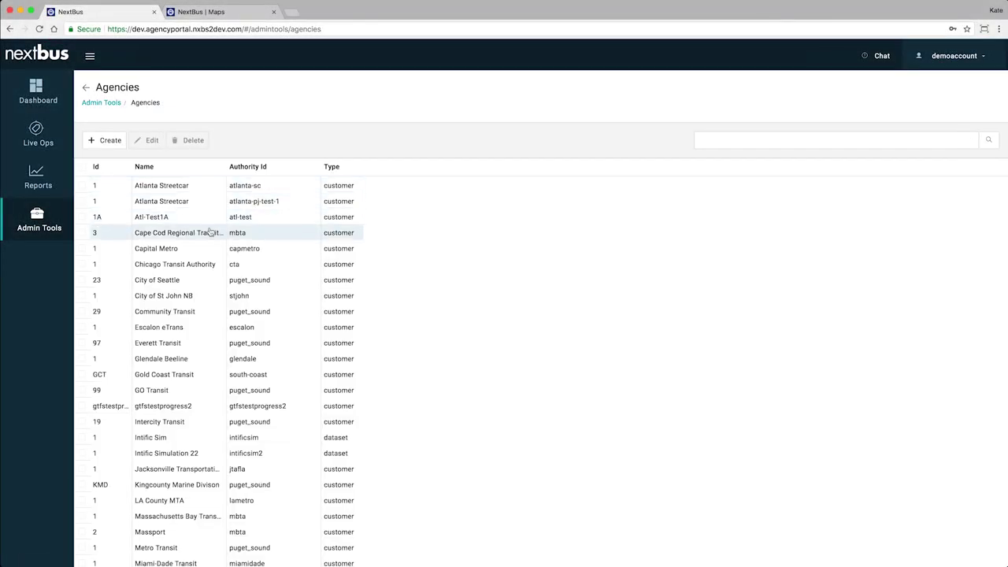
{"action": "scroll", "coordinate": [207, 230], "scroll_direction": "down", "scroll_amount": 3}
{"action": "scroll", "coordinate": [210, 232], "scroll_direction": "down", "scroll_amount": 6}
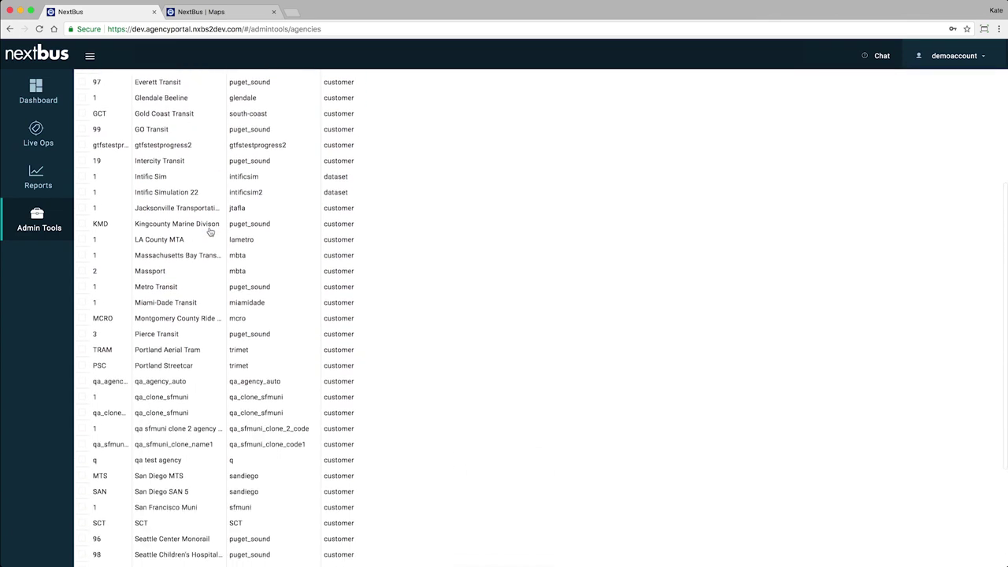
{"action": "scroll", "coordinate": [210, 231], "scroll_direction": "up", "scroll_amount": 3}
Step: Return to Admin Tools, view a user's profile and roles in the Users section, and open the profile for editing
{"action": "key", "text": "super+bracketleft"}
{"action": "left_click", "coordinate": [133, 311]}
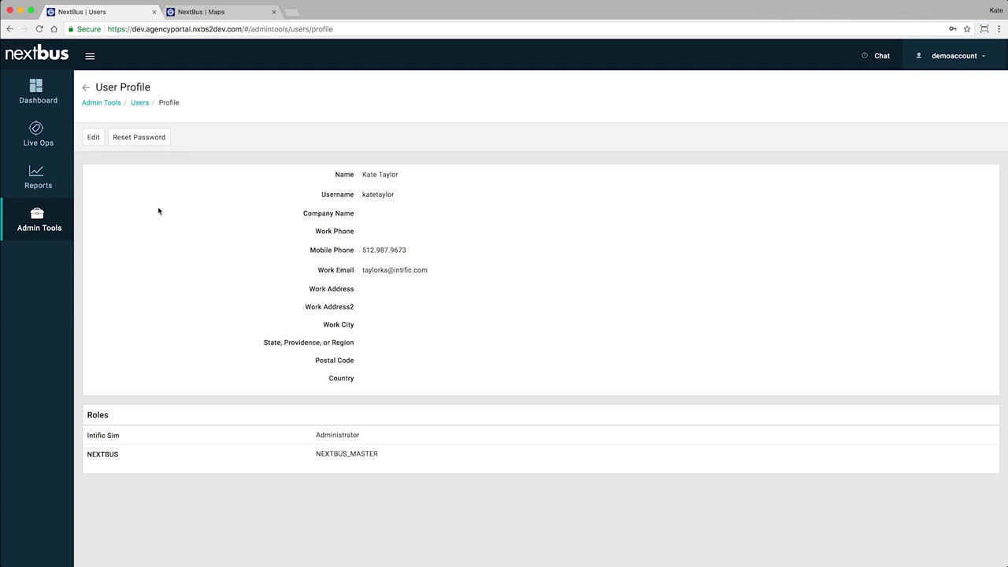
{"action": "left_click", "coordinate": [96, 139]}
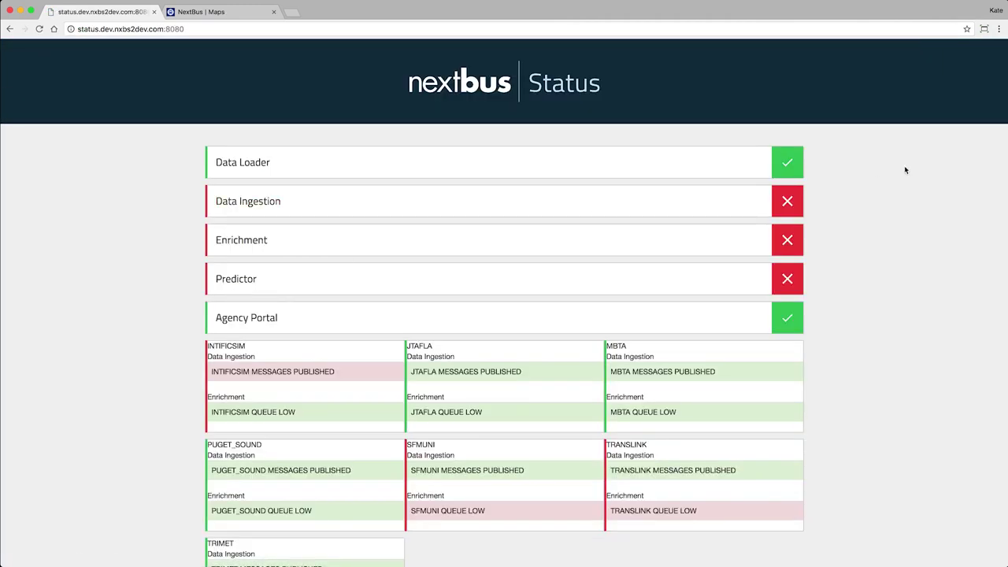
Step: Inspect the individual Data Ingestion checks on the system status page and collapse them again
{"action": "left_click", "coordinate": [789, 203]}
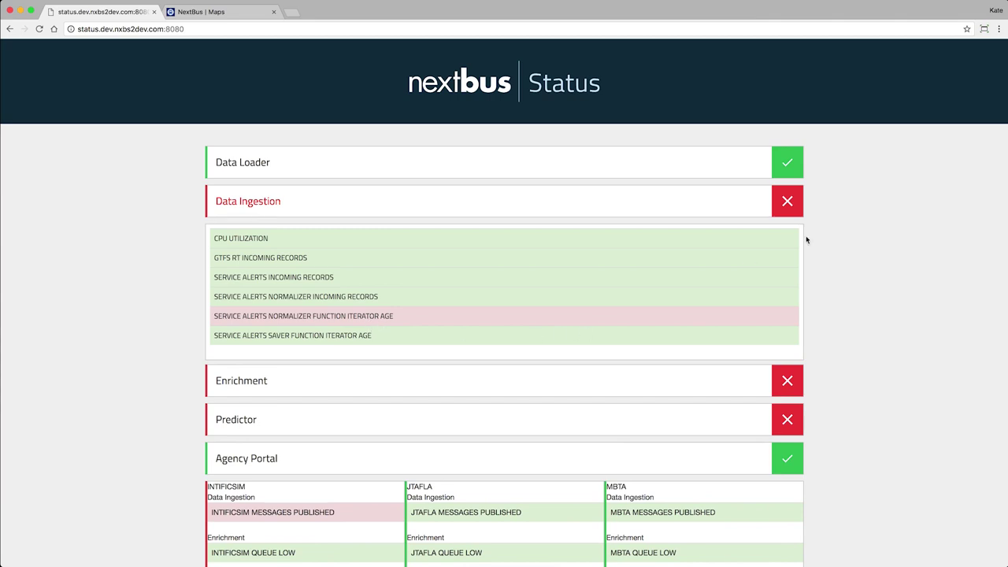
{"action": "left_click", "coordinate": [793, 206]}
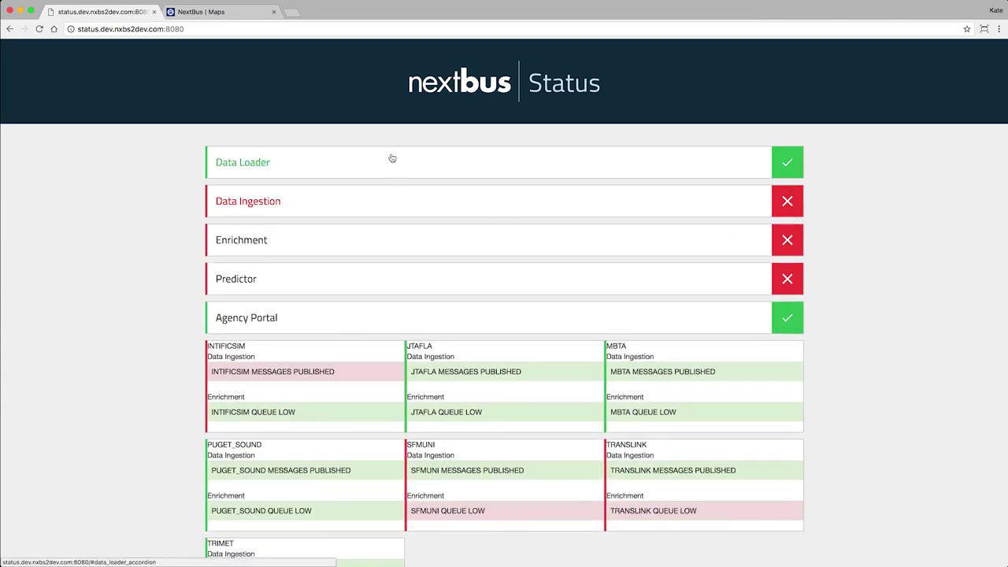